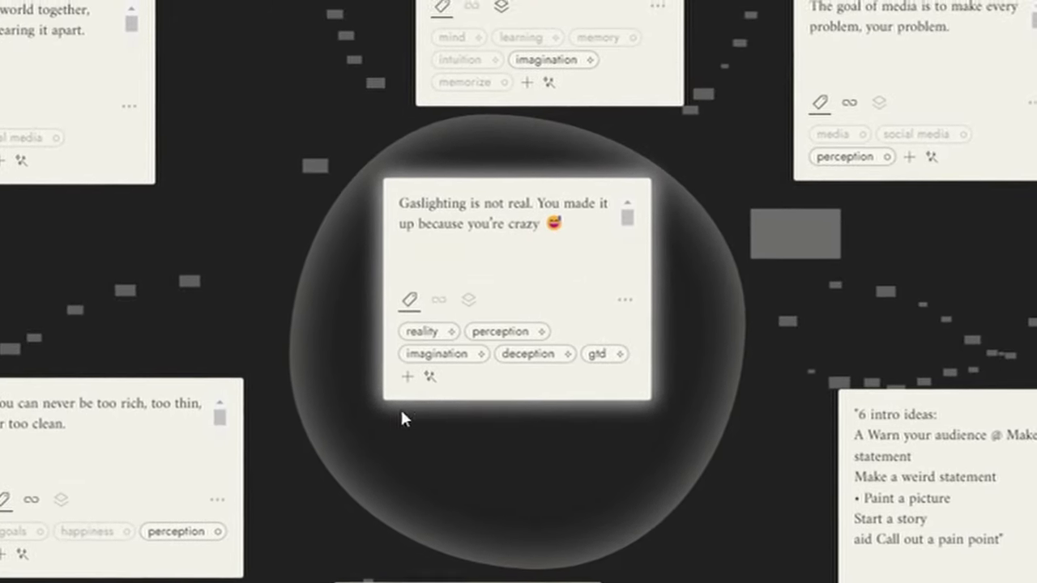
Add a new 'jokes' tag to the Gaslighting note.
click(405, 374)
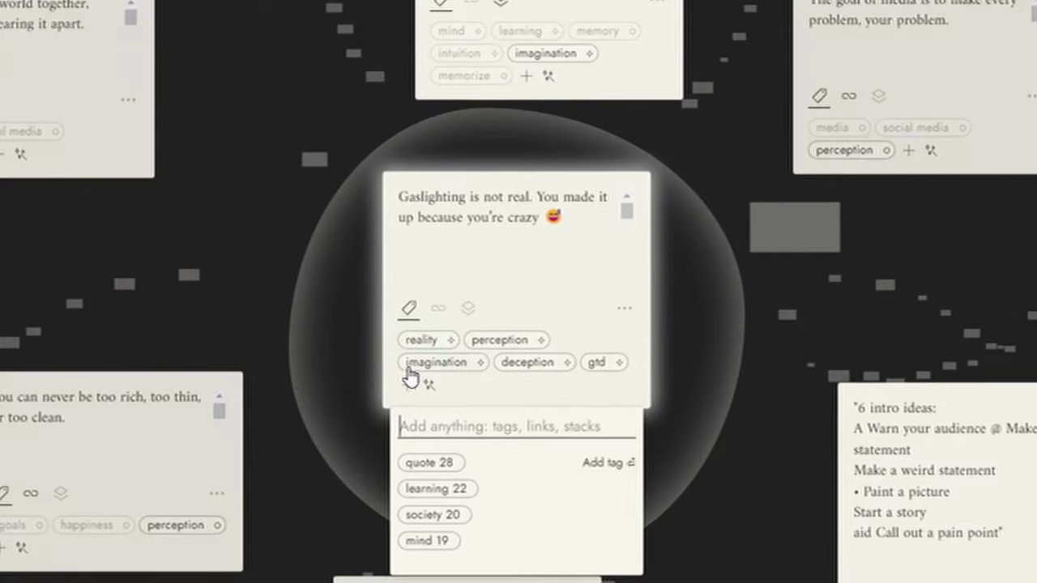
text(jko)
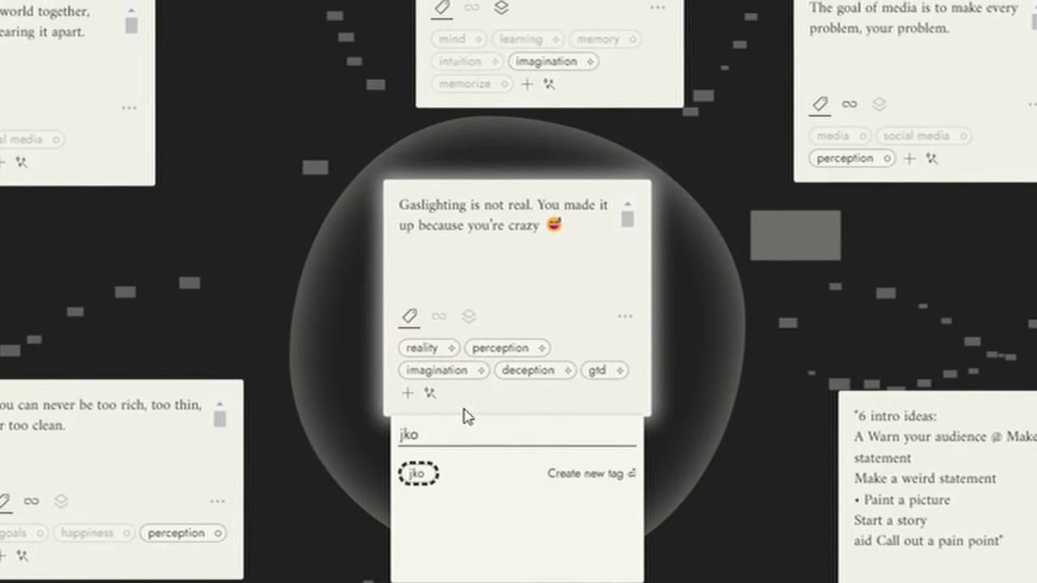
key(BackSpace)
key(BackSpace)
text(okes)
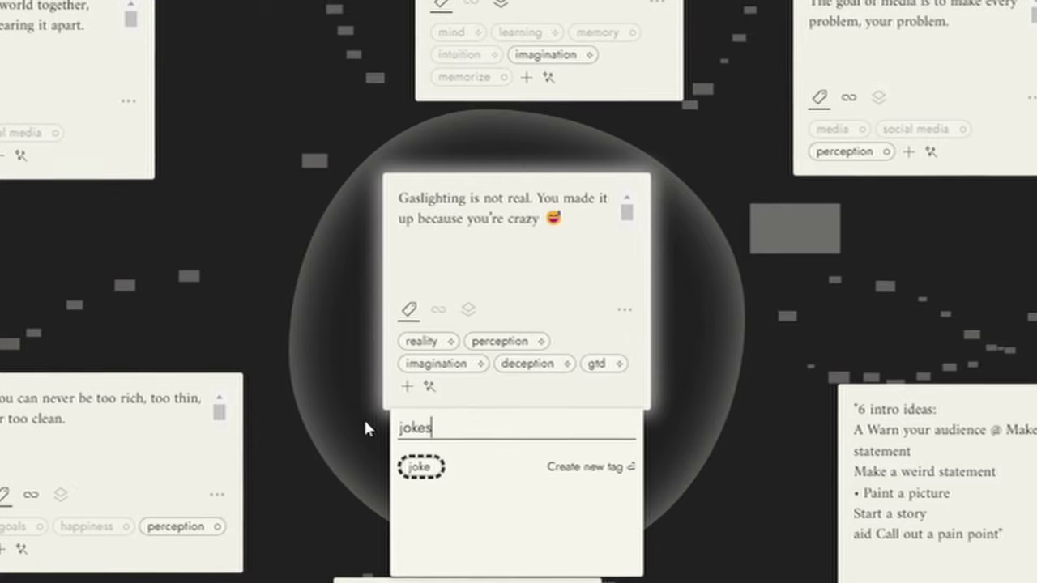
click(422, 474)
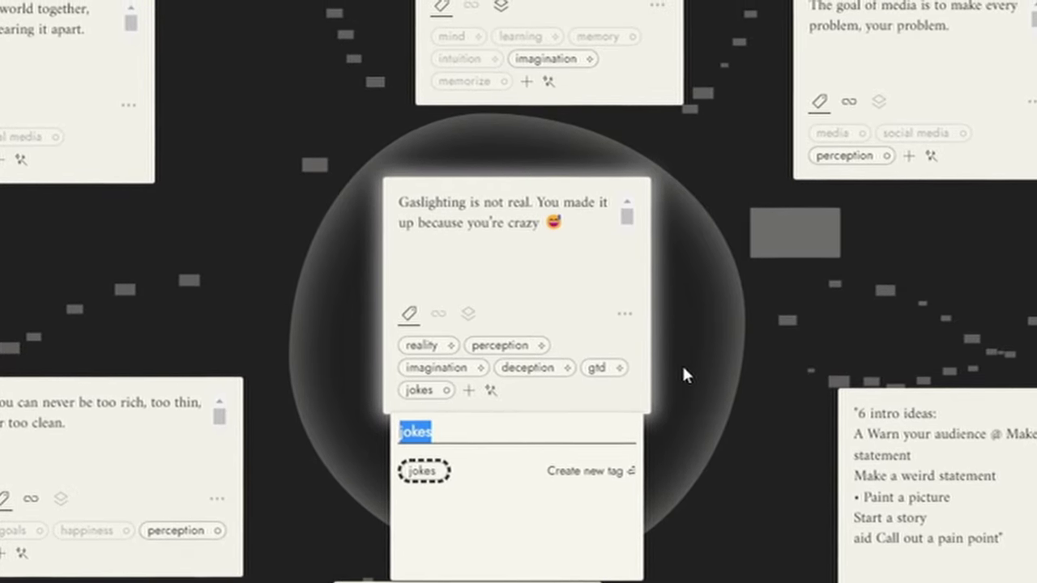
click(672, 369)
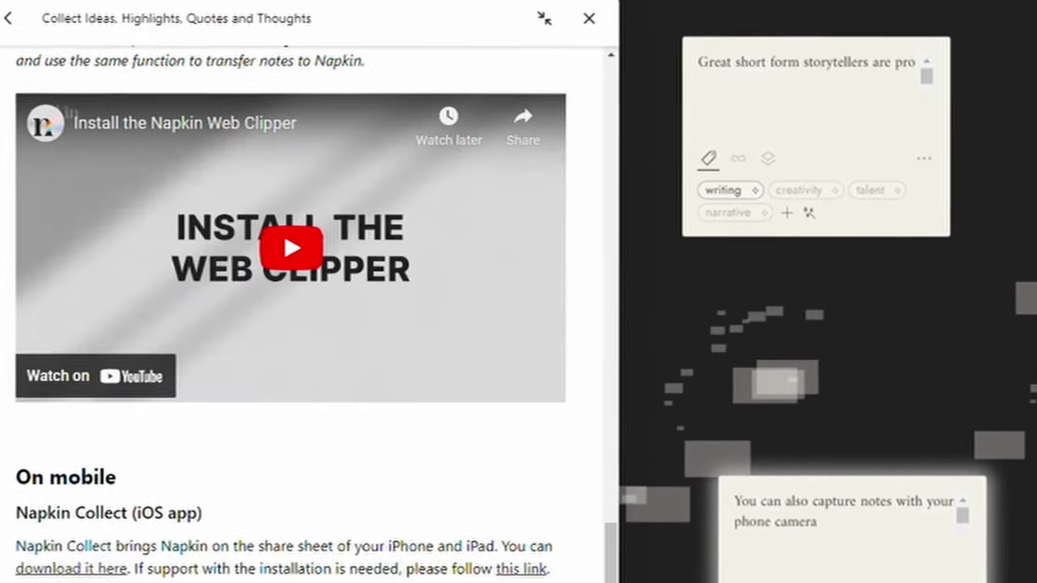
scroll(308, 324, down, 5)
scroll(371, 341, up, 8)
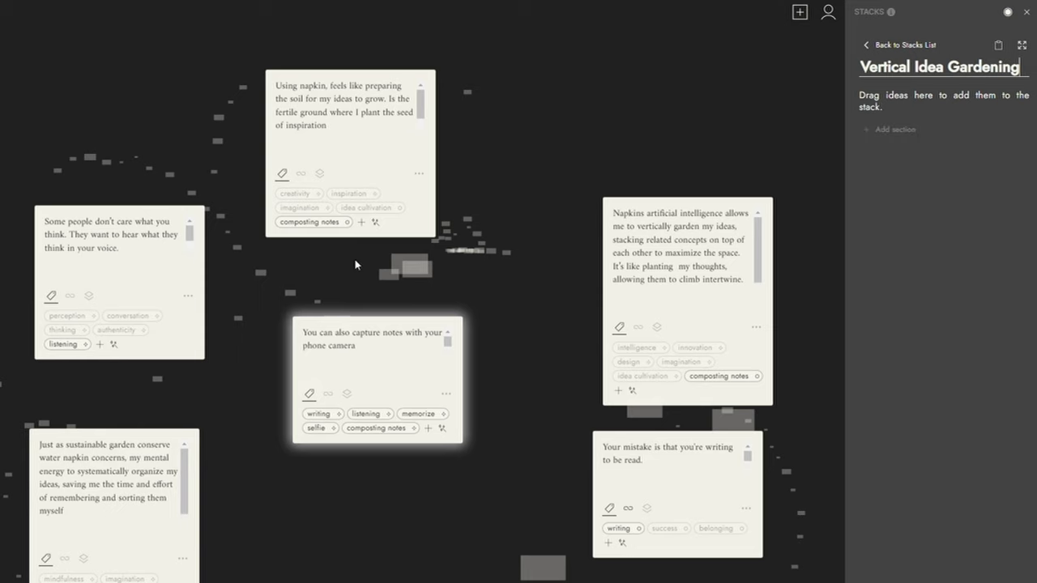
Add the Using napkin idea from the composting notes cards to the stack, then browse idea cultivation cards.
click(309, 222)
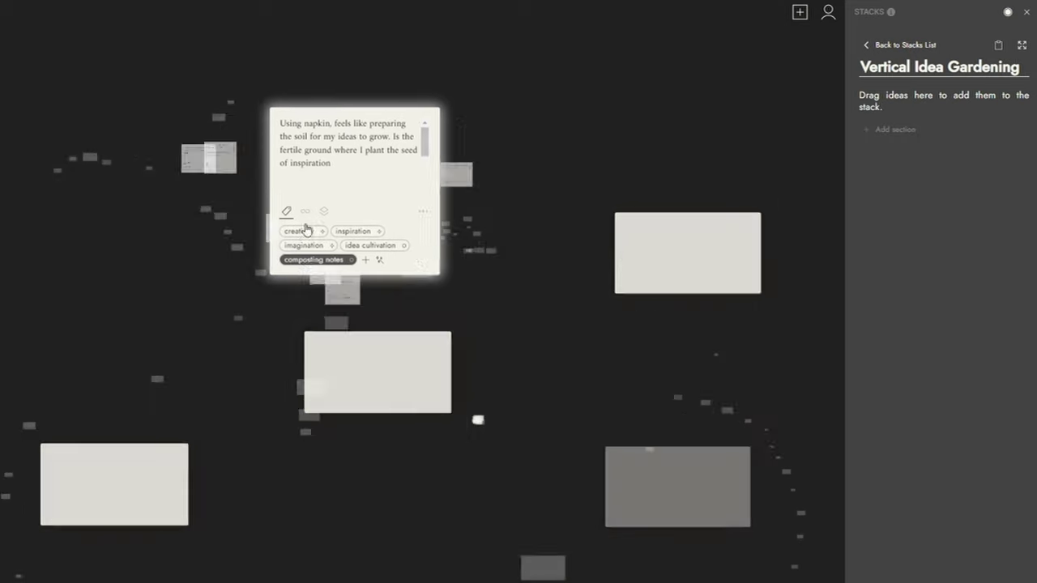
mouse_move(350, 153)
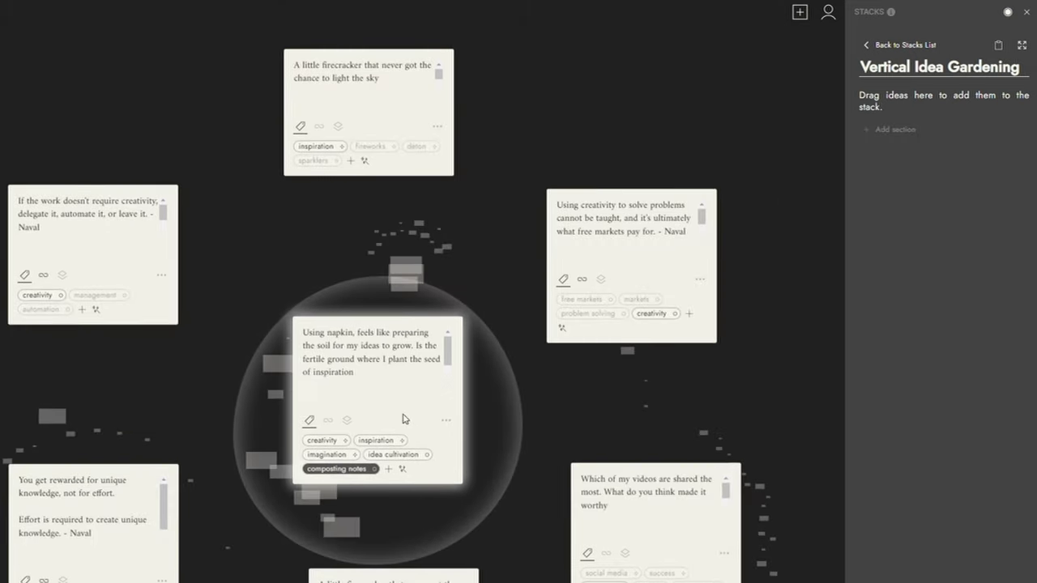
drag(404, 419, 941, 149)
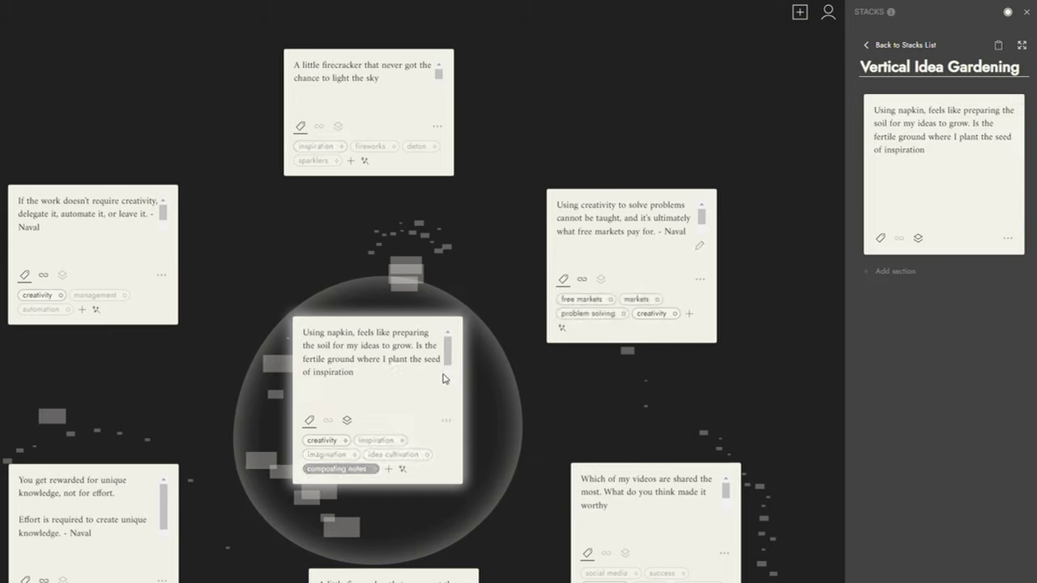
click(380, 457)
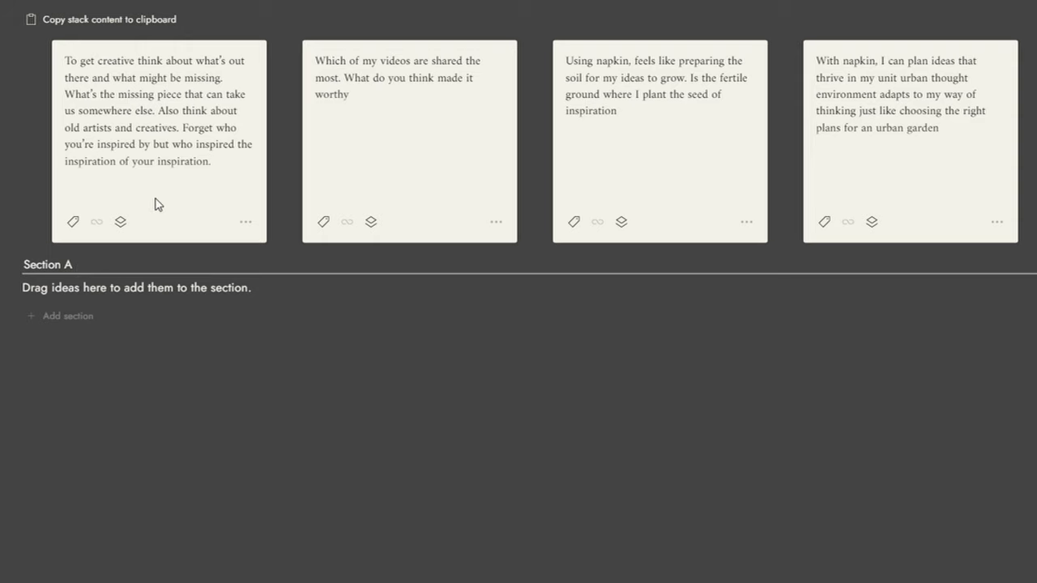
Move the To get creative and Using napkin ideas into Section A and add another section.
drag(158, 204, 155, 315)
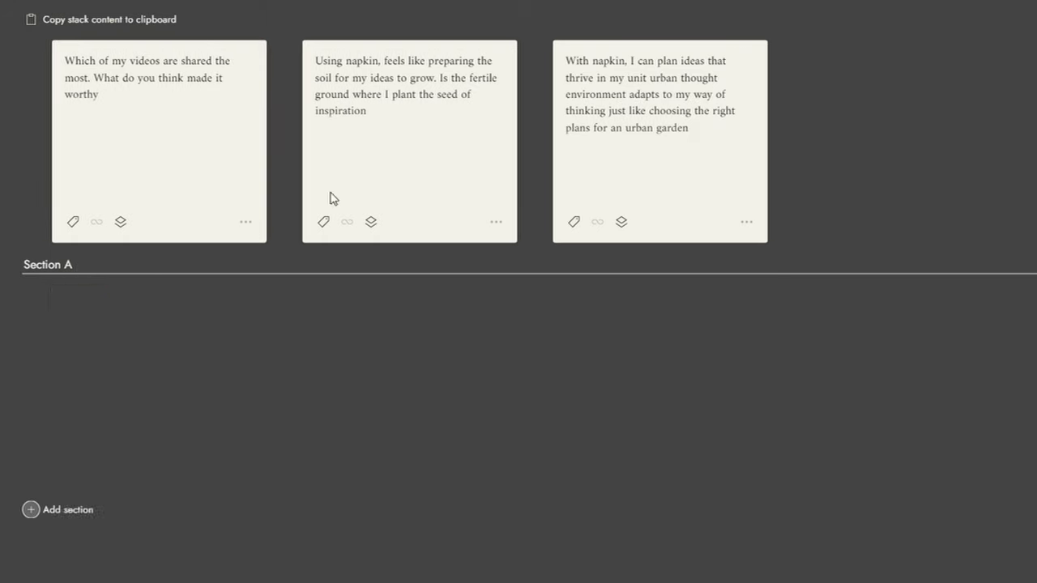
drag(421, 233, 404, 324)
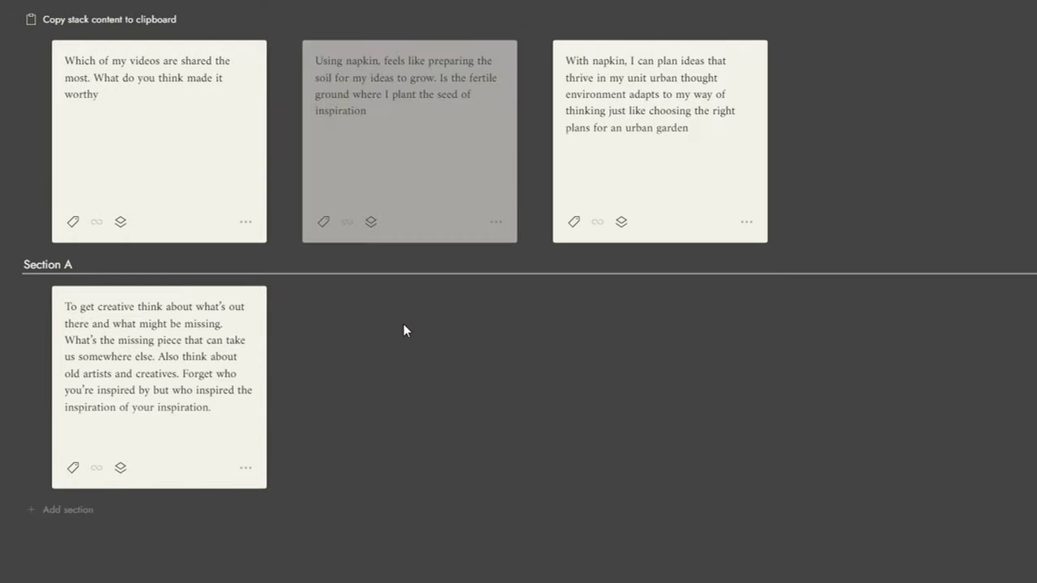
click(72, 512)
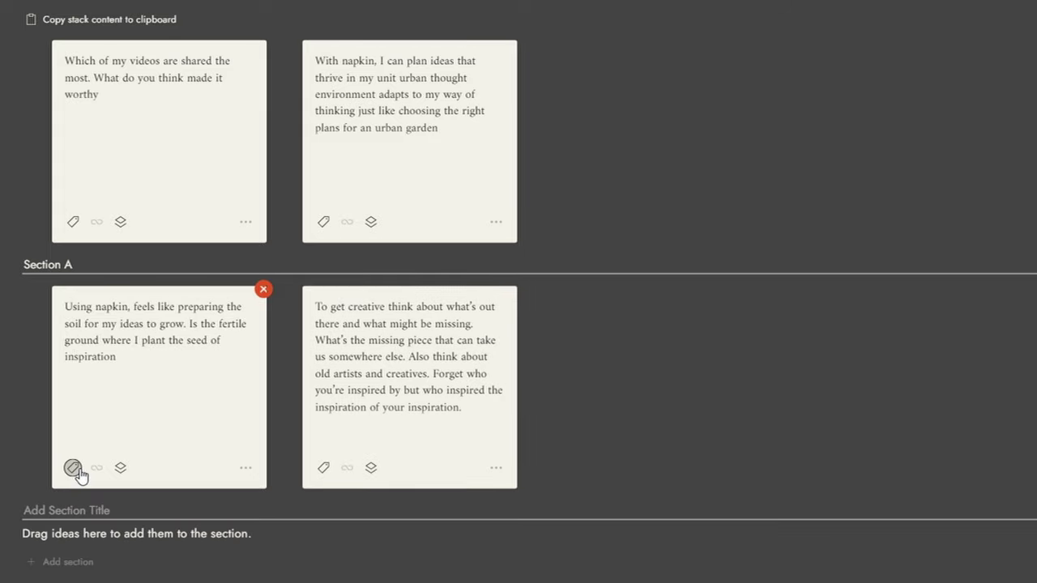